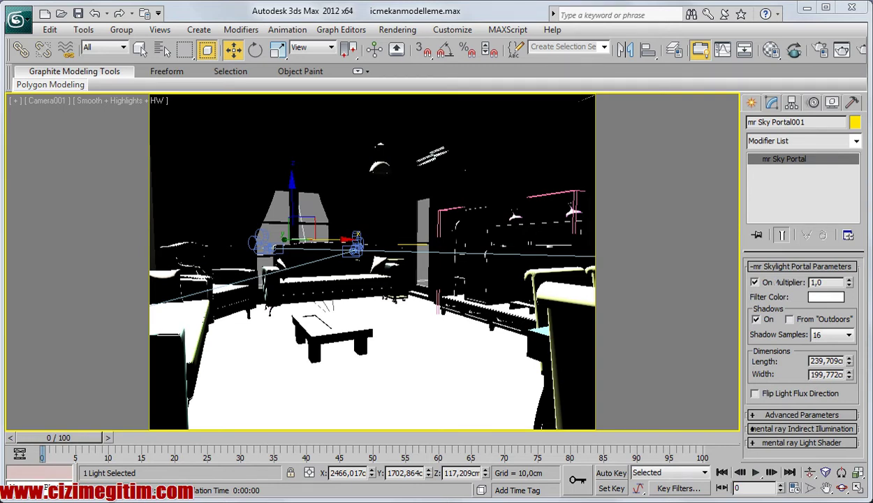
- Set mr Sky Portal001's multiplier to 2,0 and its shadow samples to 64
double_click(825, 282)
type("2")
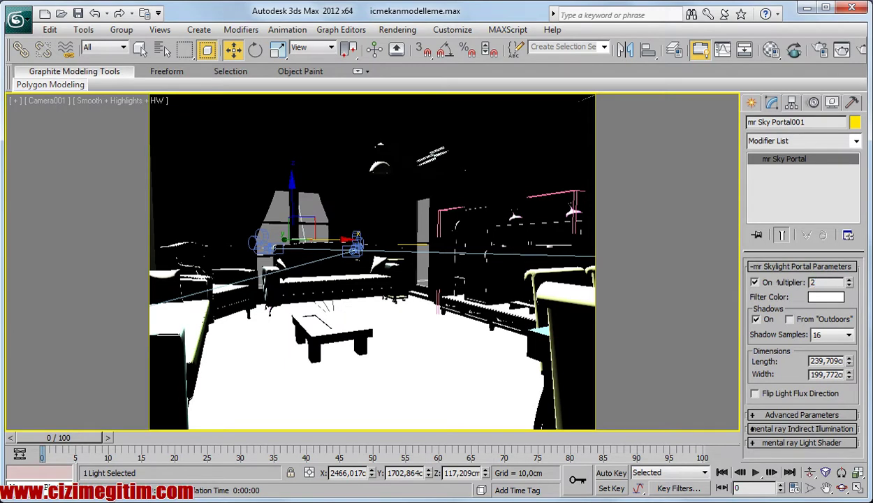
key("Return")
left_click(831, 335)
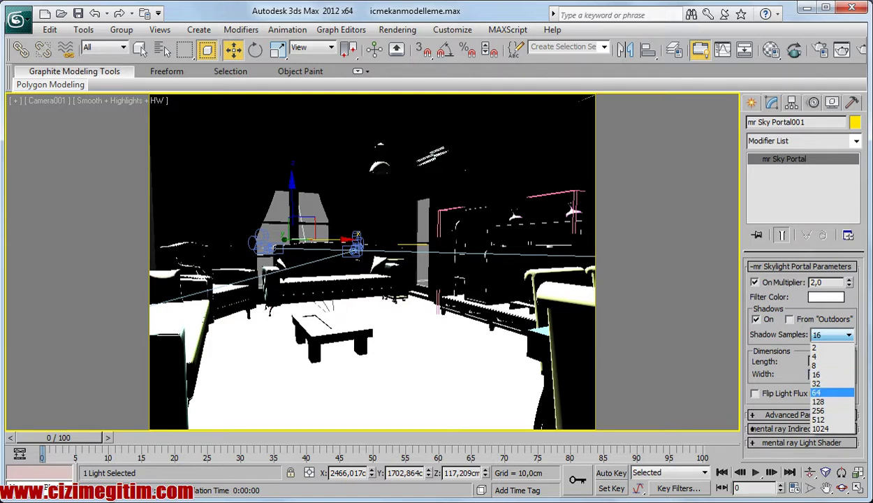
left_click(821, 392)
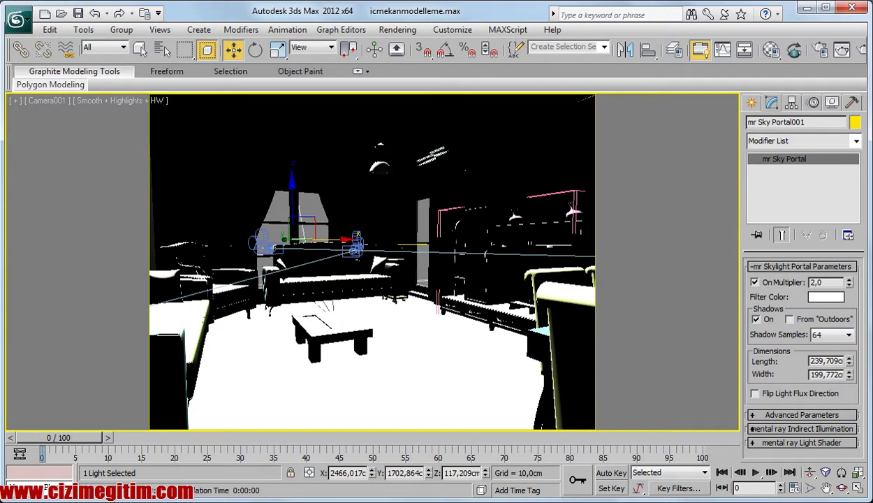
left_click(761, 415)
- Darken mr Sky Portal001's transparency colour from white to a grey of about 0,286
scroll(803, 350, "down", 1)
scroll(804, 350, "down", 1)
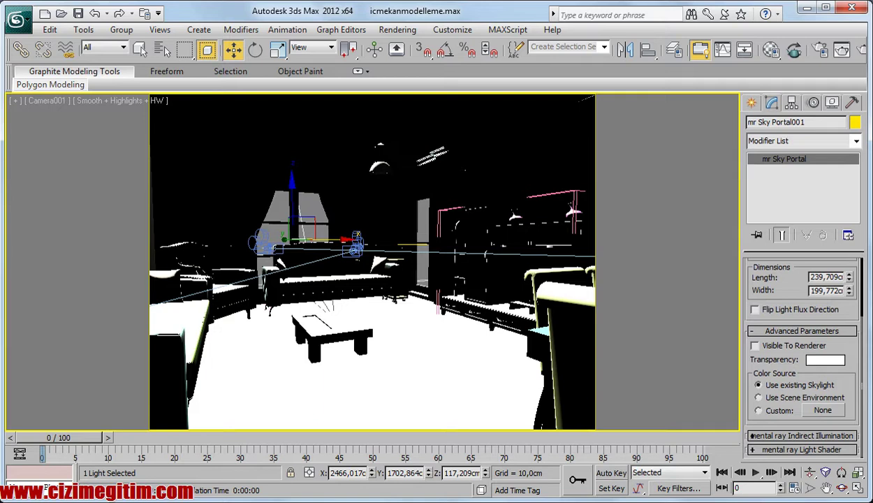
left_click(825, 360)
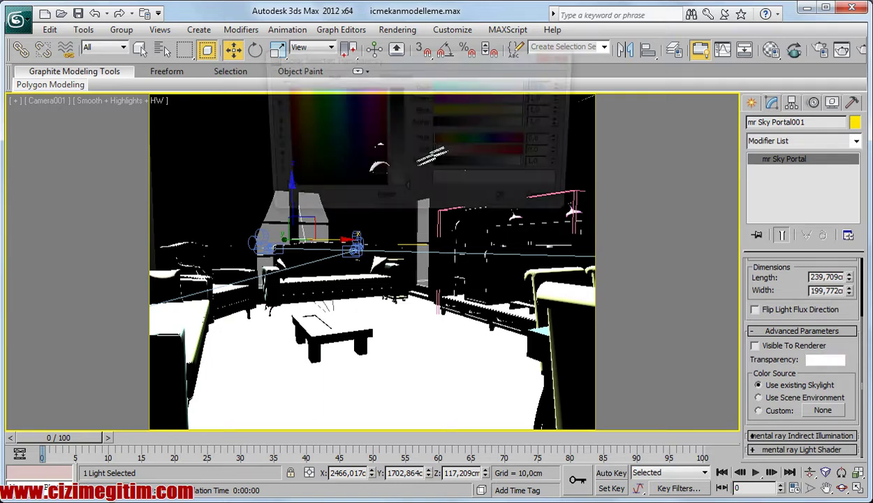
left_click_drag(407, 192, 406, 118)
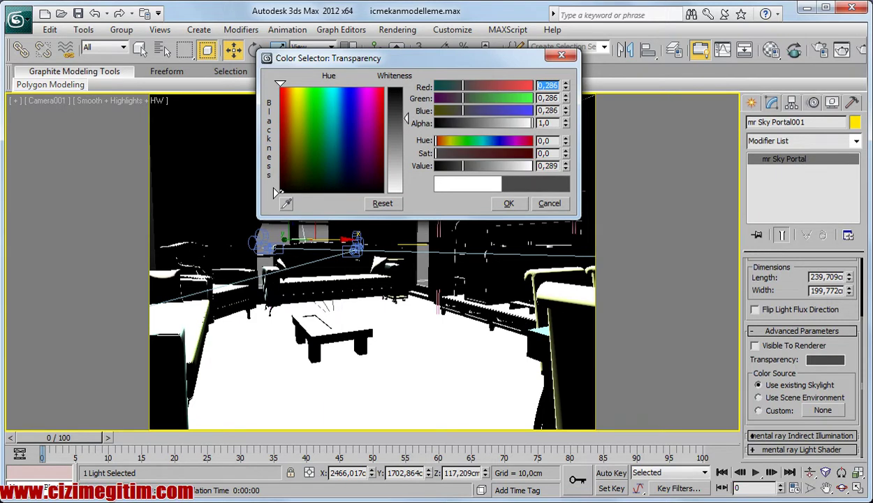
left_click(509, 204)
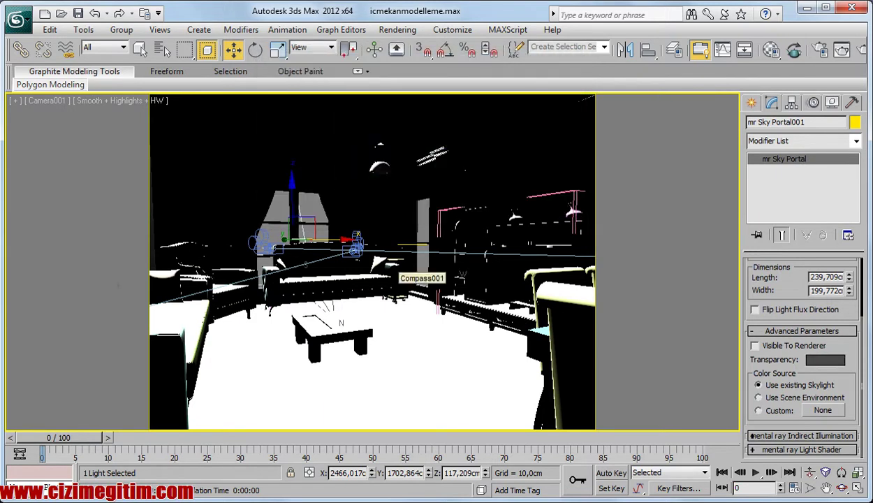
- Select mr Sky Portal002 by name from the scene object list
left_click(161, 48)
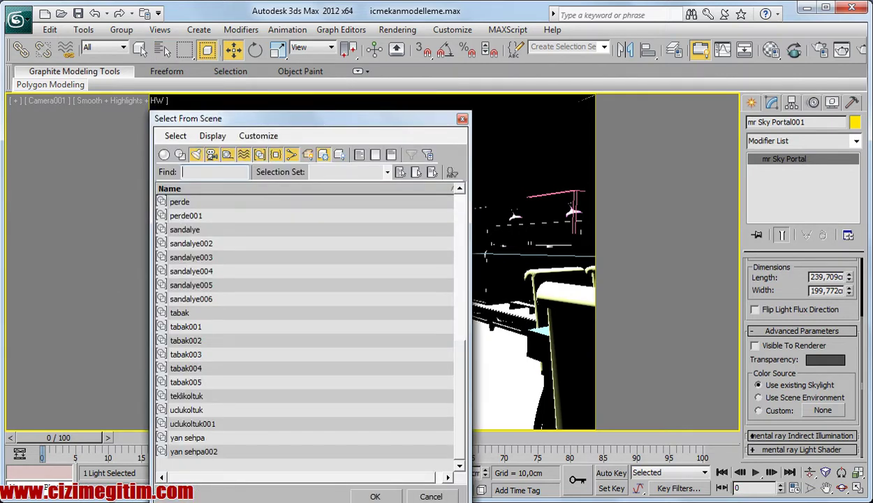
type("mr")
left_click(197, 216)
key("Return")
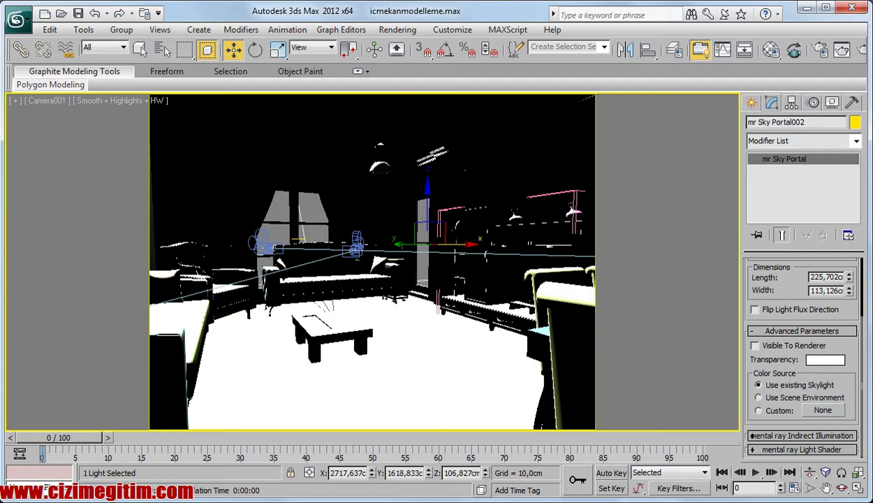
- Set mr Sky Portal002's multiplier to 2,0 and shadow samples to 64
scroll(802, 349, "up", 3)
double_click(818, 282)
type("2")
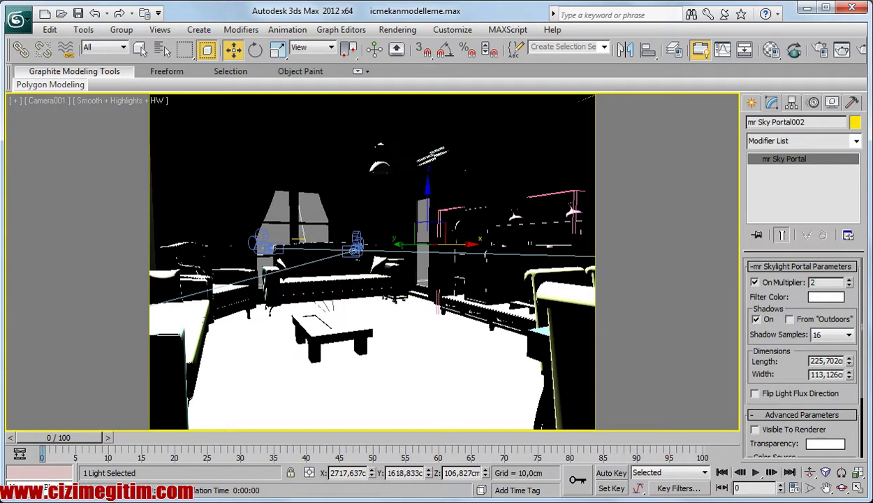
key("Return")
left_click(832, 334)
left_click(811, 391)
- Darken Portal002's transparency to a grey near 0,216 and start a production render
scroll(803, 350, "down", 3)
left_click(825, 359)
left_click_drag(406, 192, 406, 110)
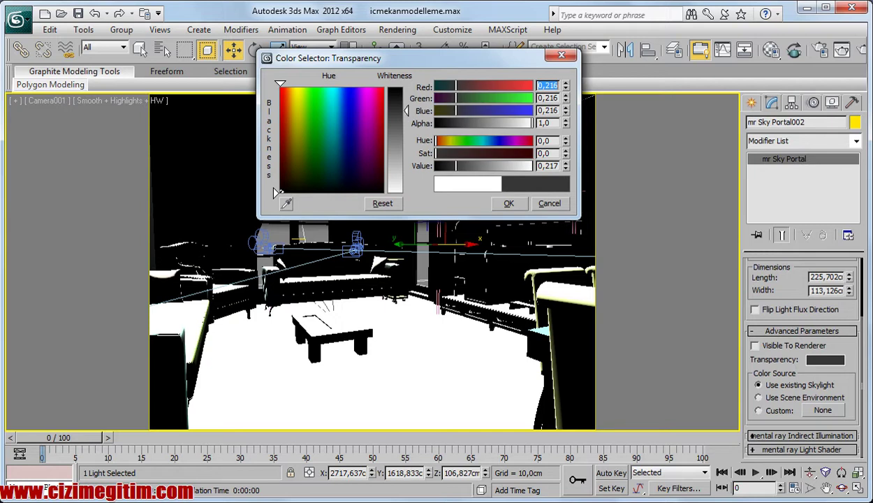
left_click(509, 204)
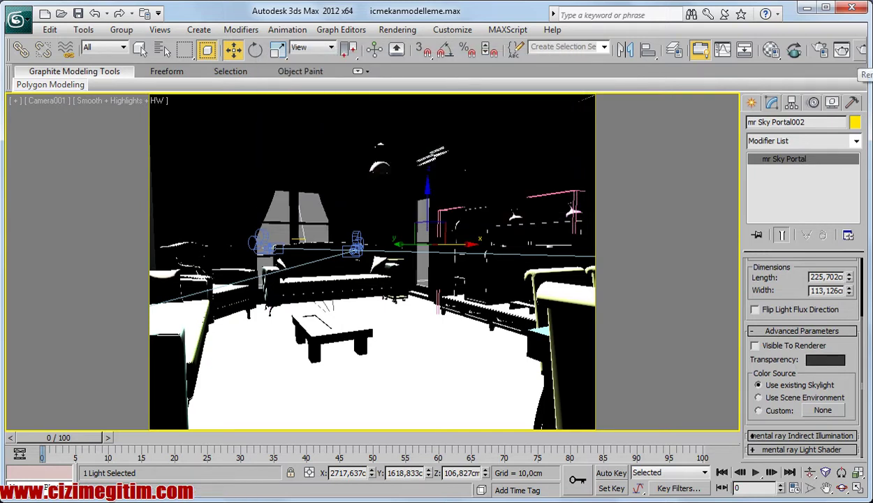
left_click(842, 49)
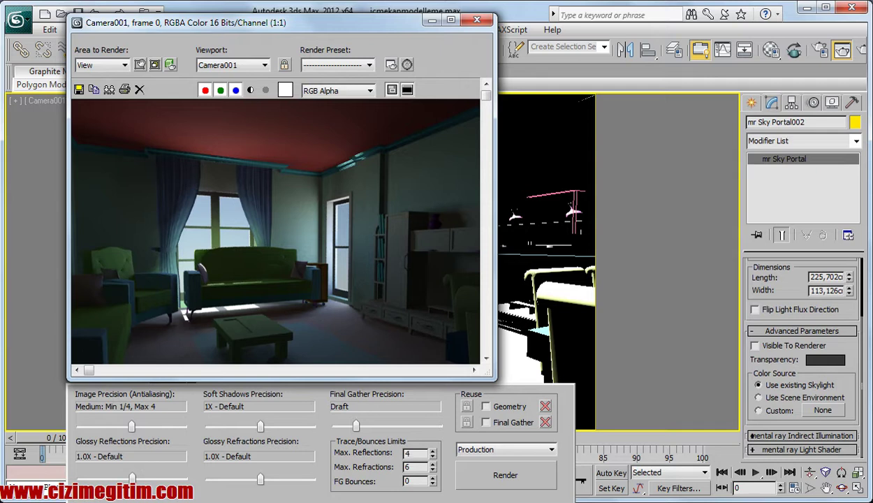
- Set final gather bounces to 3 and bring up the RAM Player
double_click(412, 481)
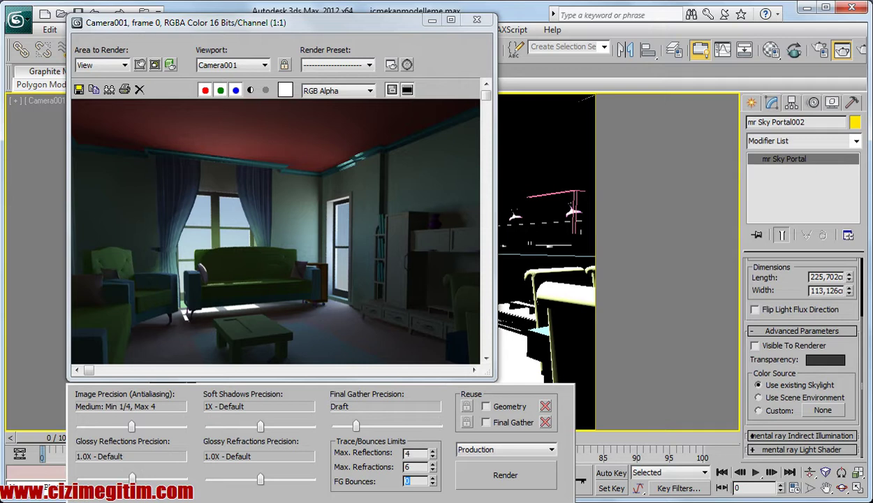
type("3")
left_click_drag(210, 22, 200, 60)
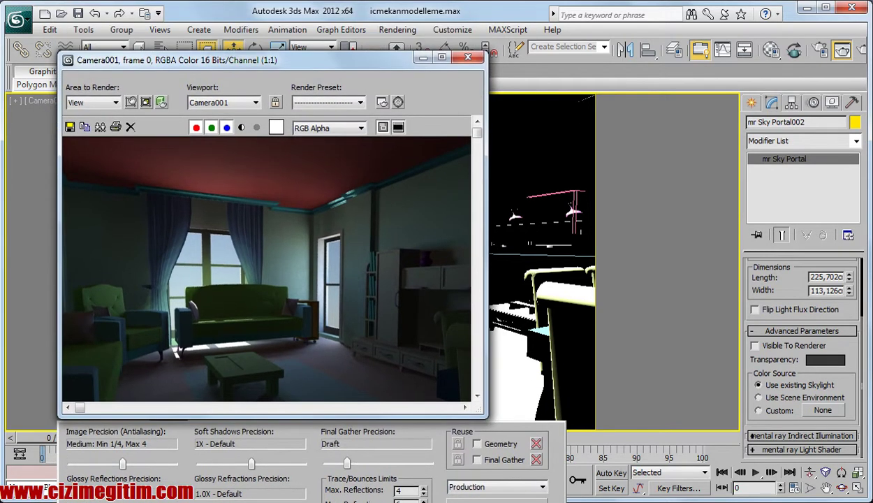
left_click(397, 29)
left_click(412, 472)
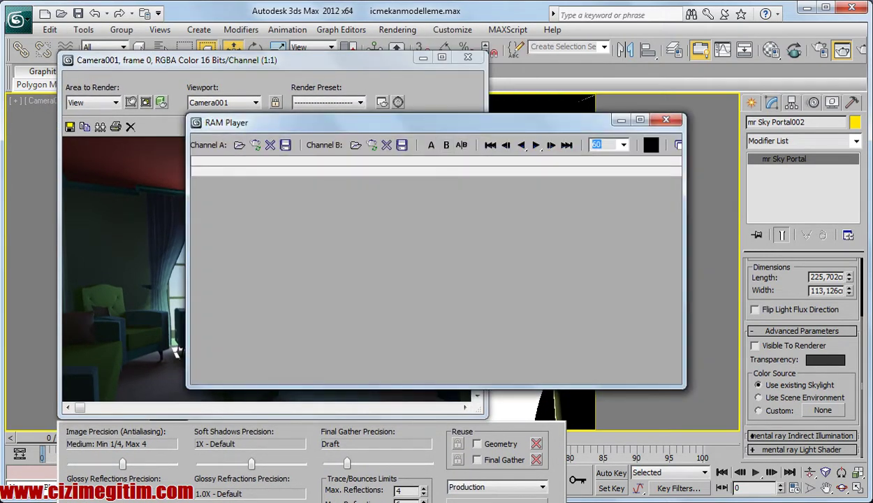
- Load the Camera001 render into RAM Player Channel A, then render the view again
left_click_drag(280, 122, 506, 141)
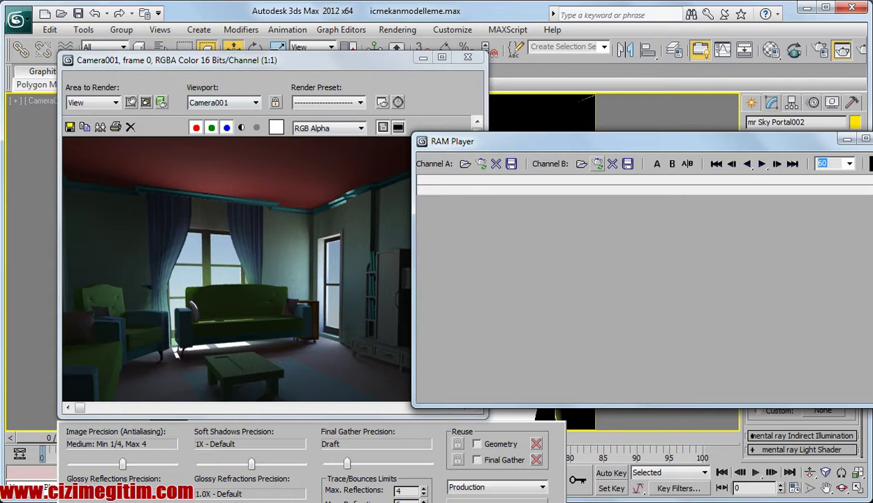
left_click(481, 164)
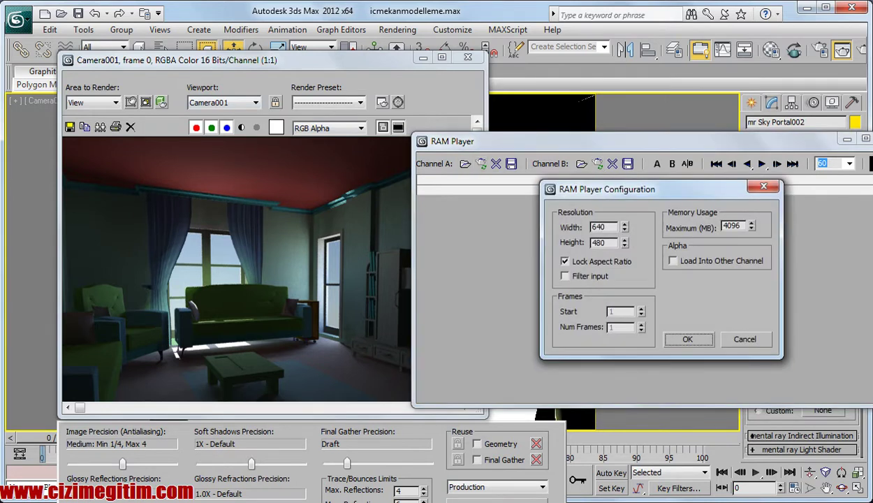
left_click(688, 339)
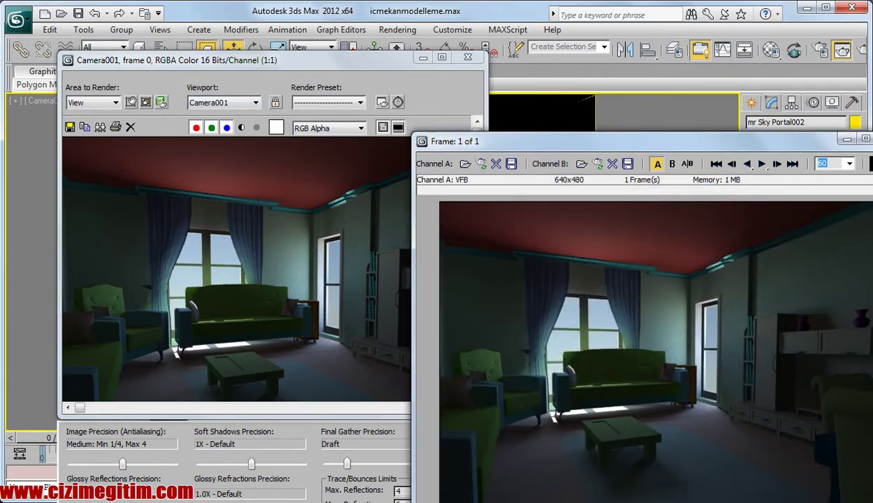
left_click(447, 59)
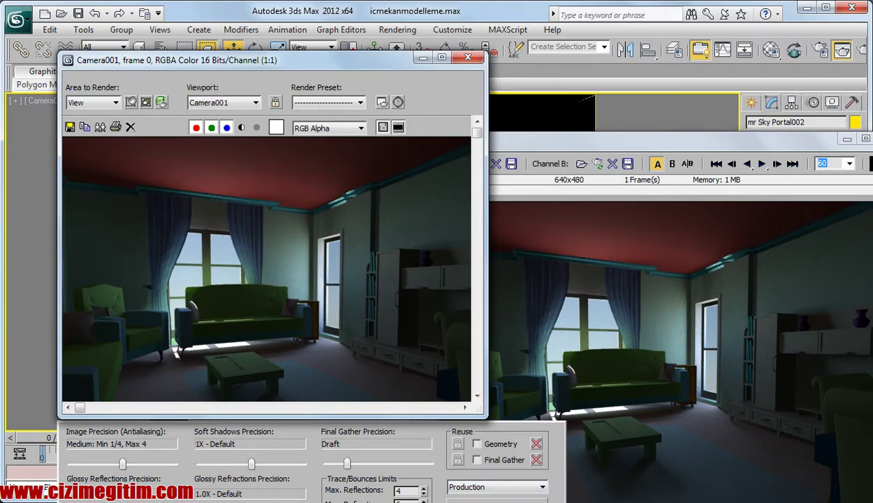
key("shift+q")
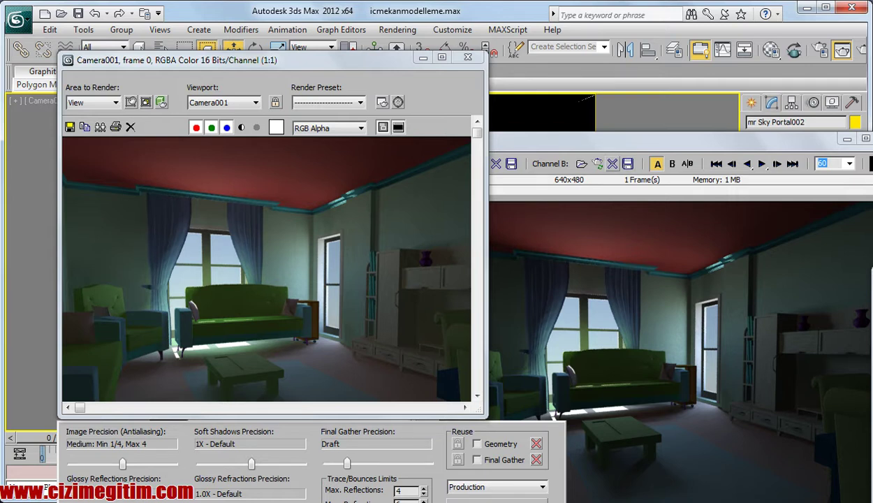
- Load the new render into Channel B, compare both with the A/B split, then close the player
left_click(598, 164)
left_click(687, 408)
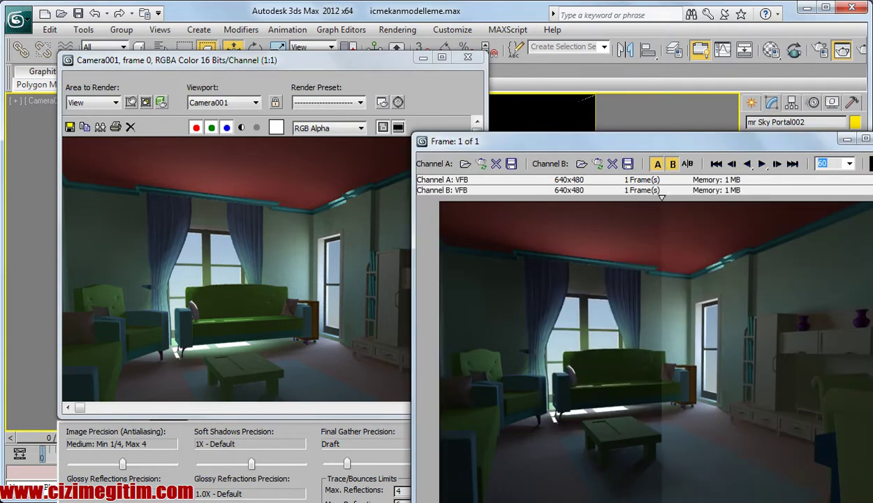
left_click_drag(662, 198, 664, 198)
mouse_move(664, 315)
left_mouse_down()
mouse_move(439, 315)
mouse_move(706, 315)
mouse_move(601, 315)
mouse_move(614, 314)
left_mouse_up()
left_click(866, 139)
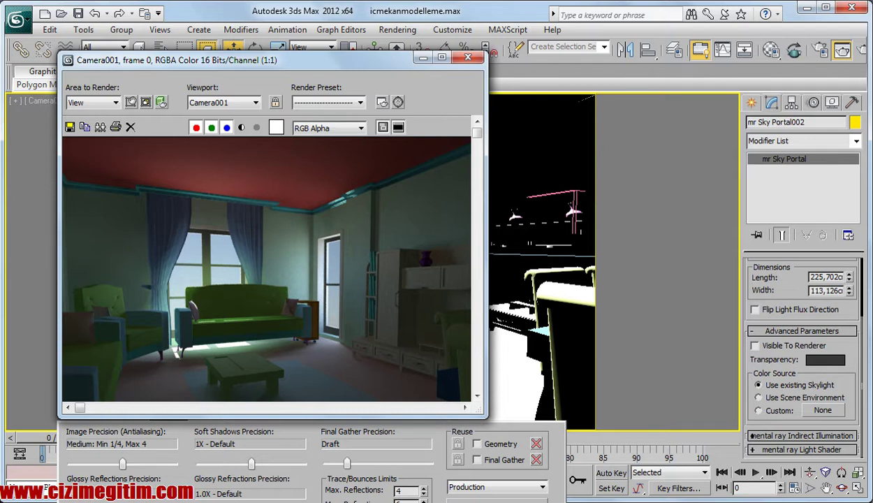
- Set the mr Photographic Exposure Control's exposure value to 11,2
left_click_drag(272, 53, 273, 26)
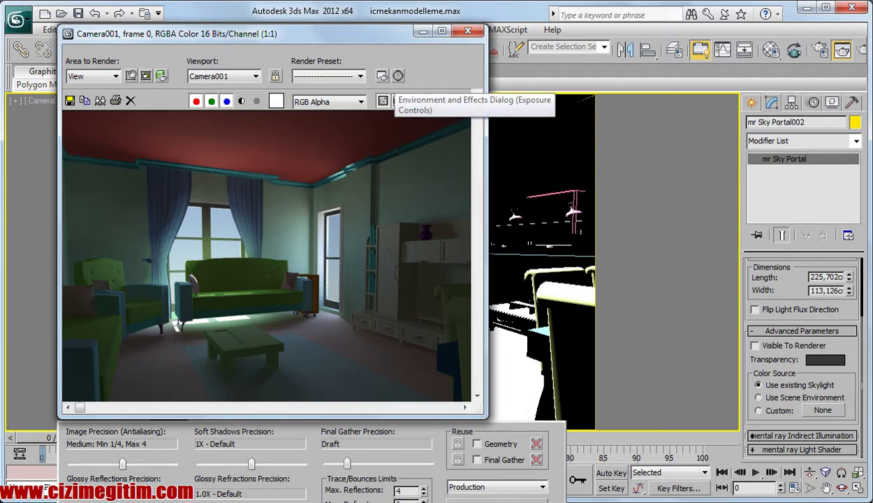
left_click(398, 76)
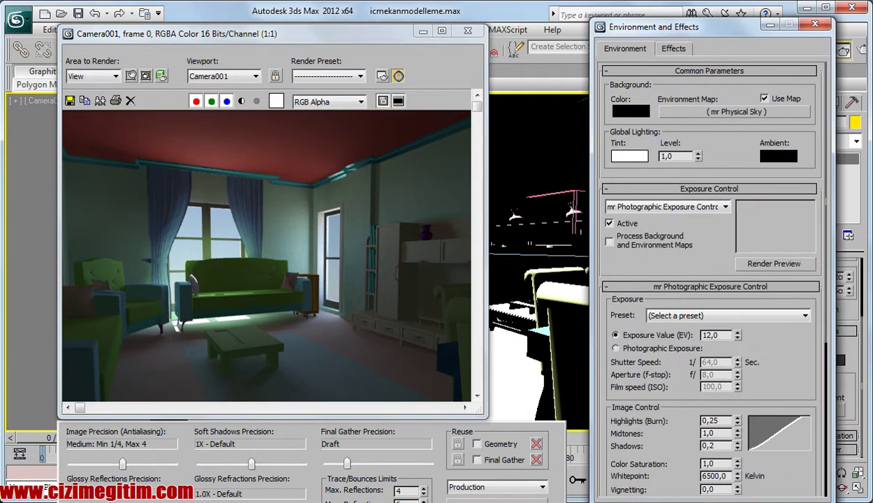
scroll(709, 279, "down", 2)
scroll(710, 280, "down", 2)
scroll(709, 279, "down", 2)
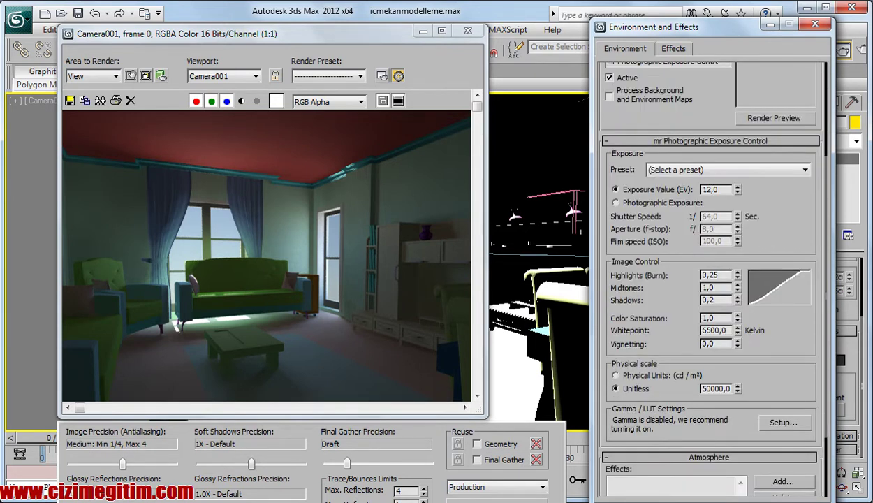
scroll(709, 279, "up", 1)
scroll(710, 279, "up", 1)
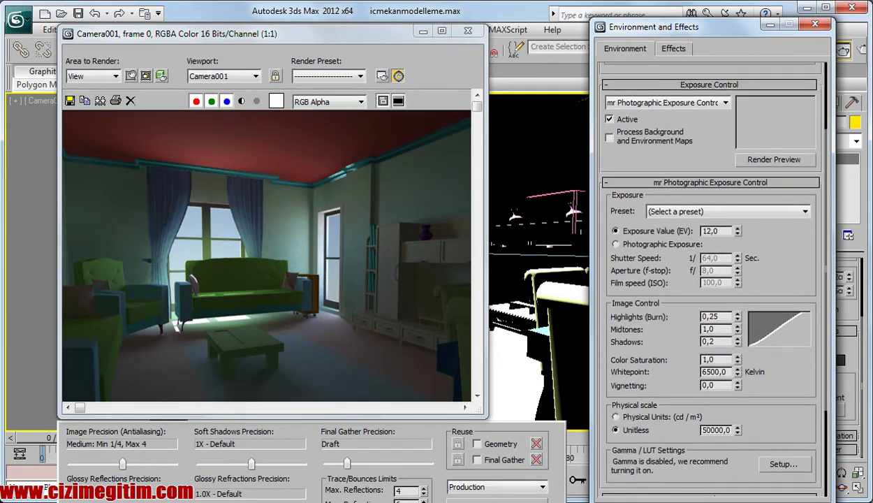
left_click_drag(720, 231, 707, 231)
type("1")
type(",2")
key("Return")
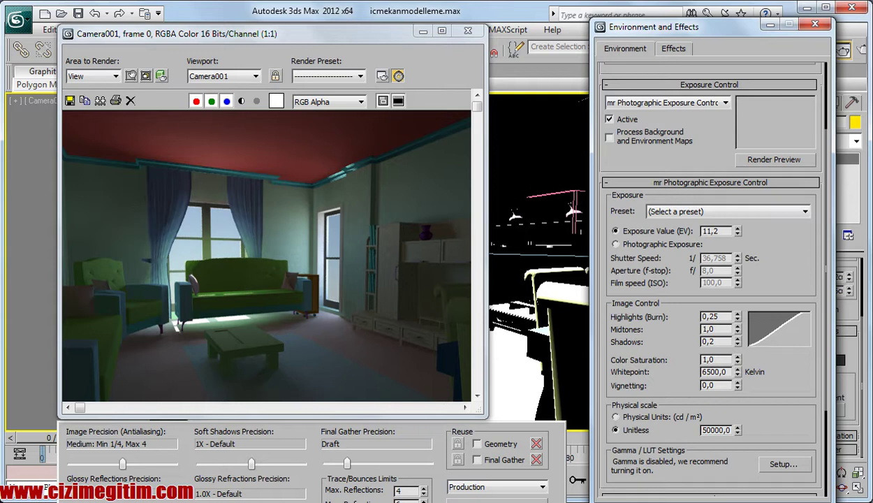
- Set Highlights (Burn) to 0,36 and raise Midtones to about 1,493
type("0,36")
mouse_move(738, 330)
left_mouse_down()
mouse_move(738, 307)
mouse_move(737, 325)
left_mouse_up()
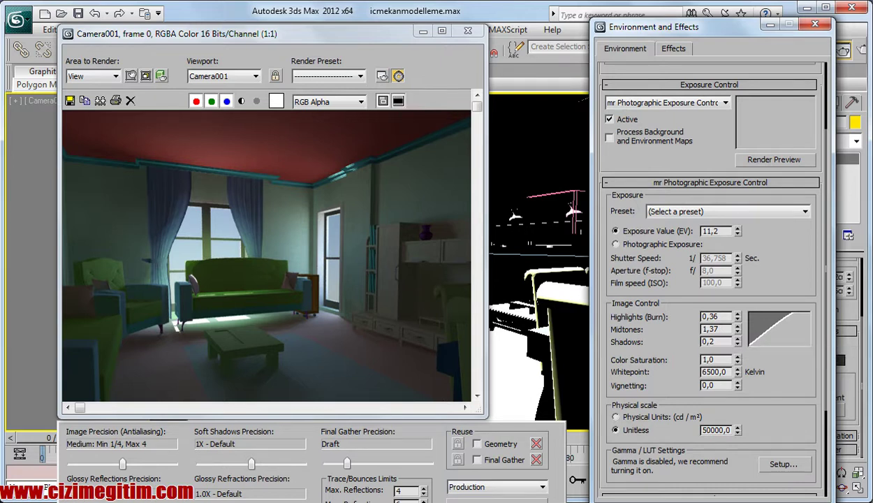
left_click_drag(737, 329, 737, 320)
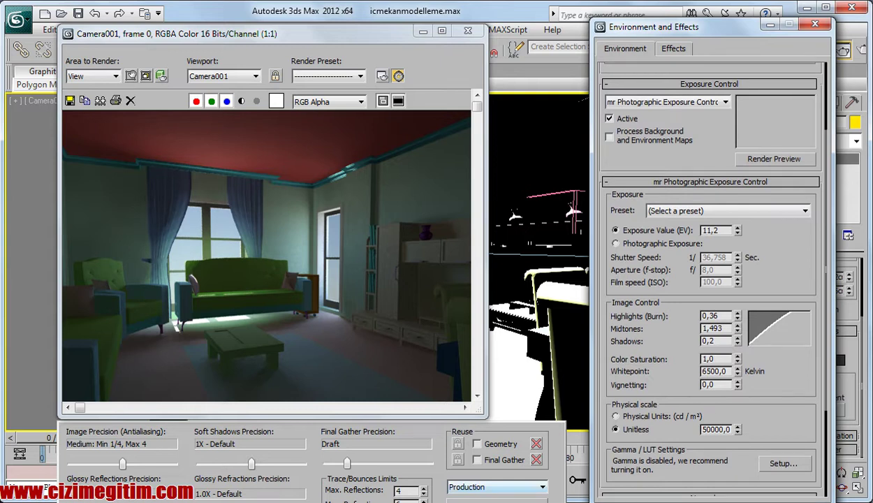
- Render Camera001 again with Shift+Q using the adjusted exposure
key("shift+q")
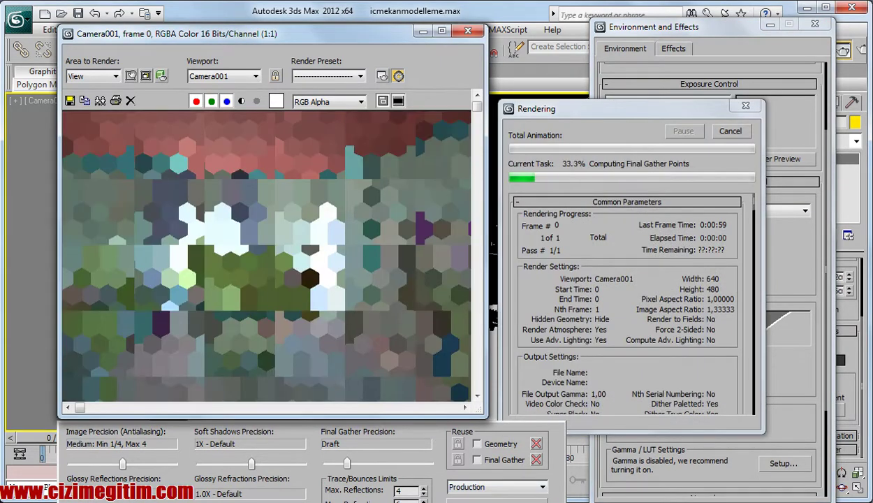